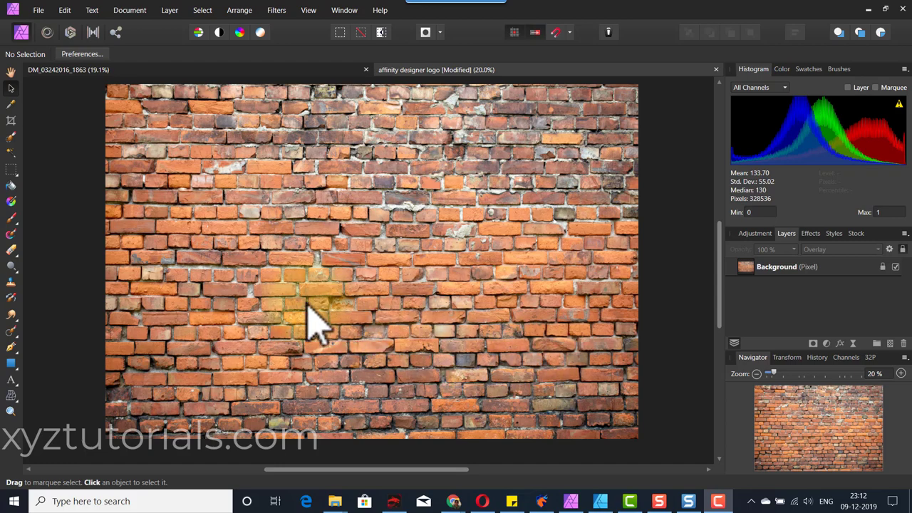
- Place the kisspng Affinity Designer logo PNG from the images folder into the brick wall document
click(41, 13)
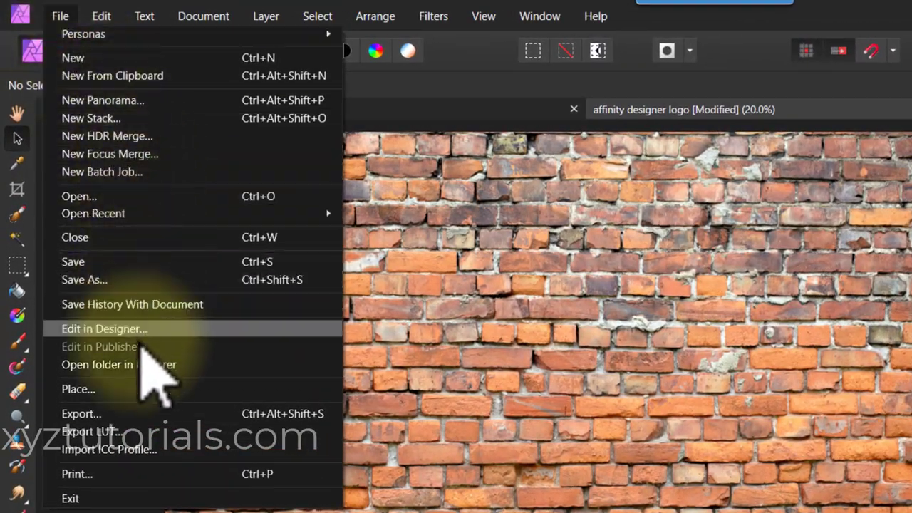
click(122, 389)
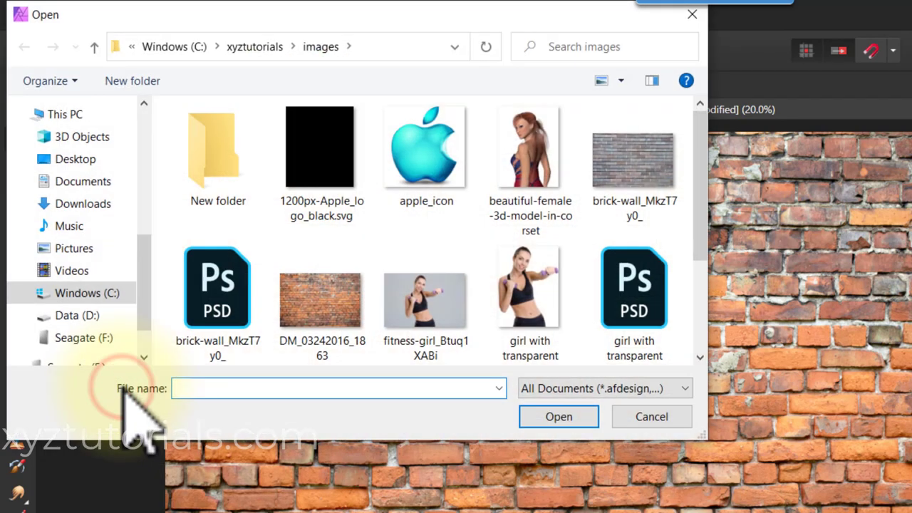
scroll(427, 285, down, 2)
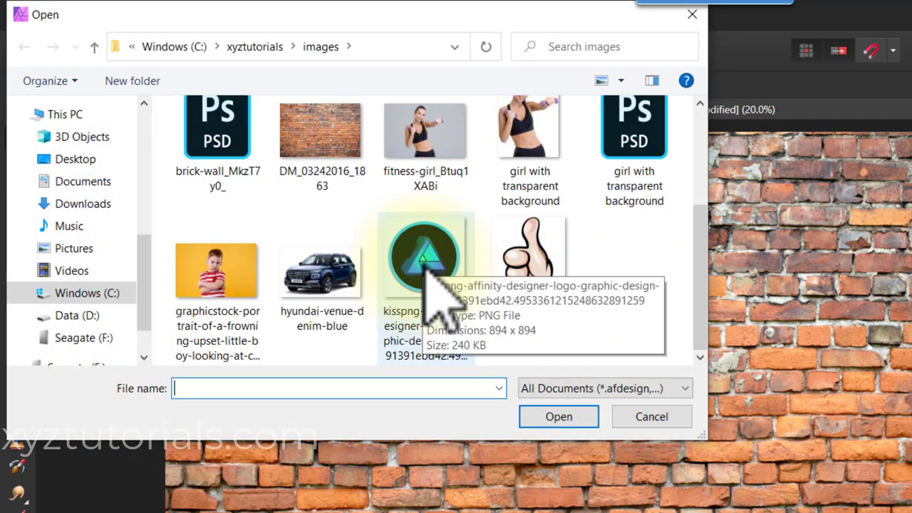
click(427, 275)
click(551, 417)
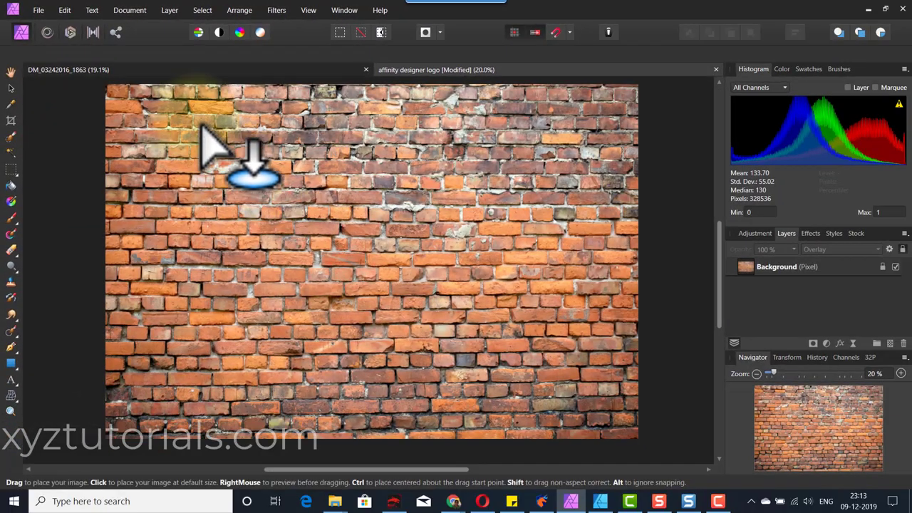
- Drag out the logo, enlarge it over most of the wall, centre it, and reselect its layer
drag(193, 119, 521, 444)
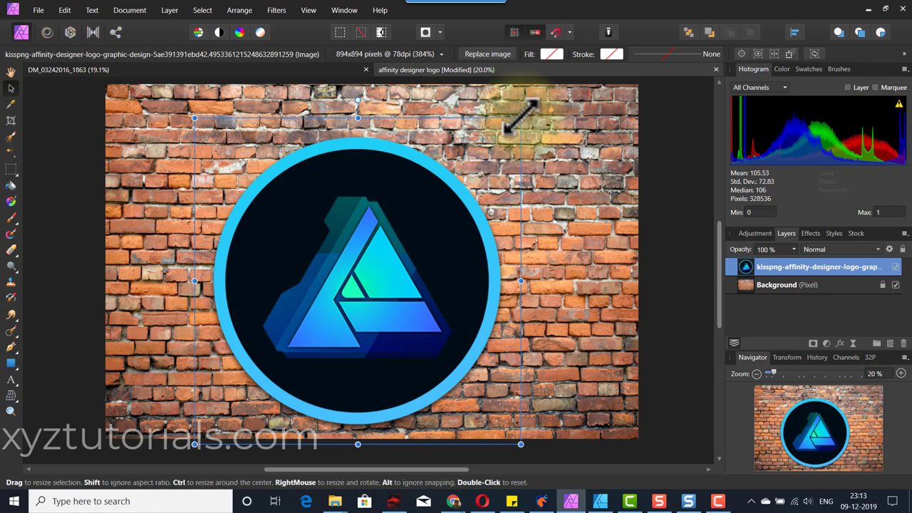
drag(522, 115, 566, 96)
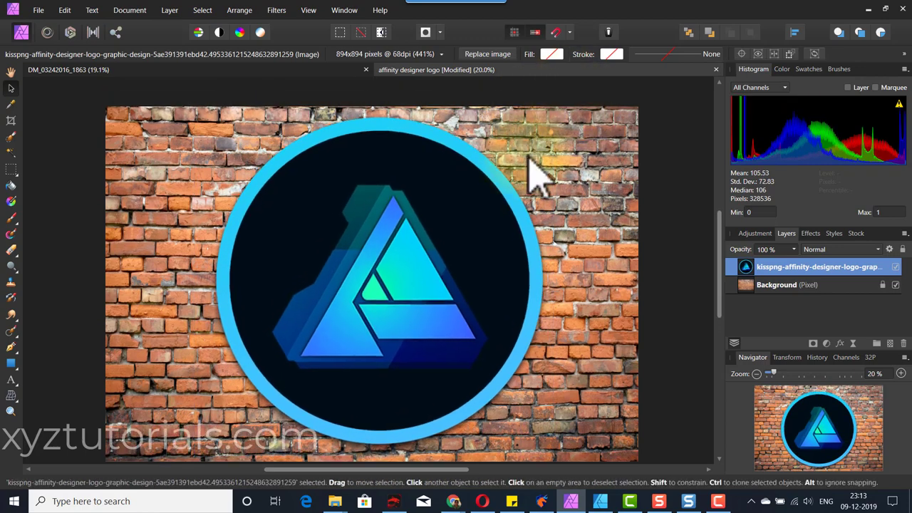
drag(464, 209, 446, 223)
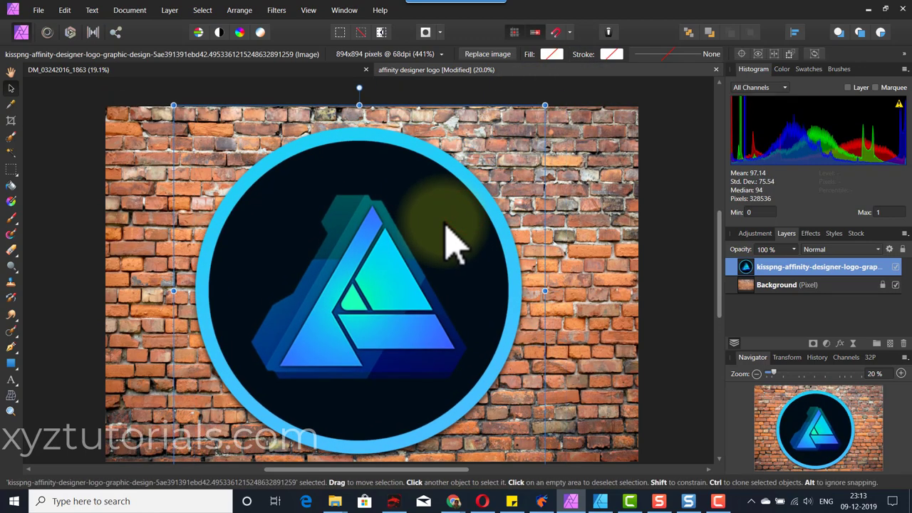
click(669, 249)
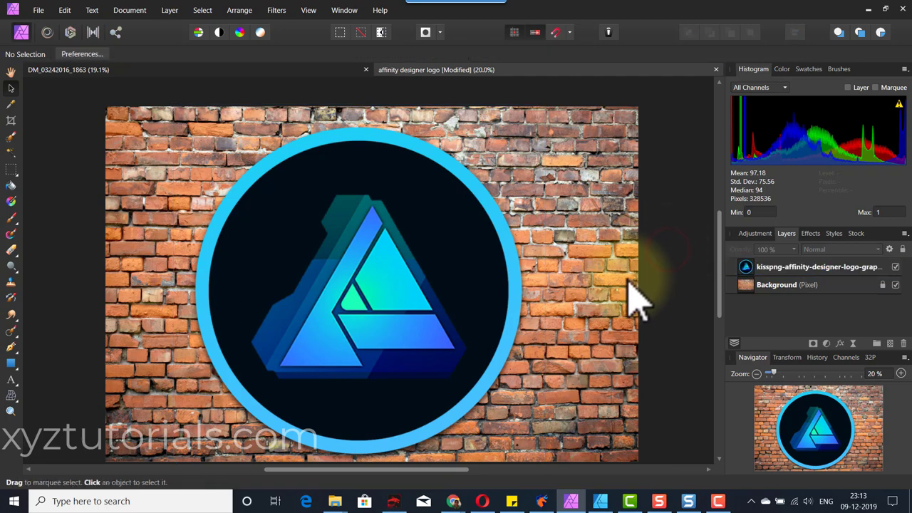
click(450, 241)
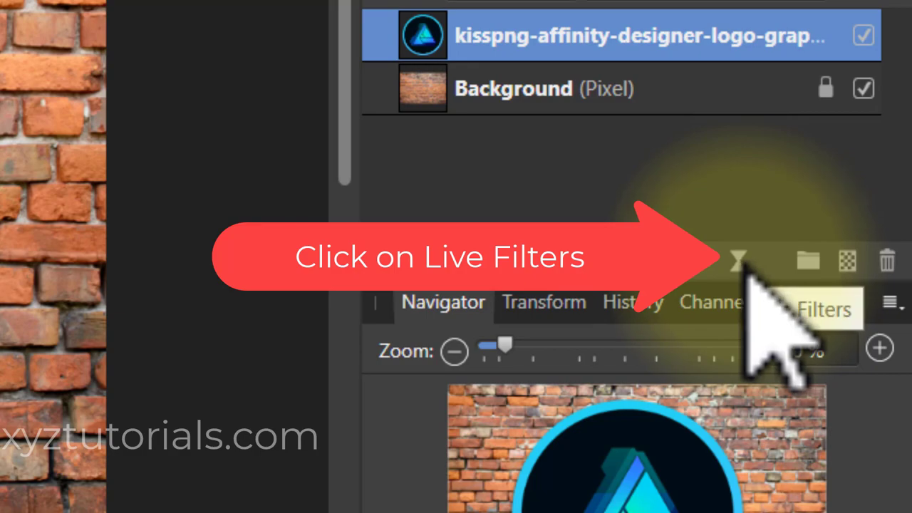
- Add a live Unsharp Mask to the logo with Radius 100 px, Factor 4, Threshold 0%
click(741, 265)
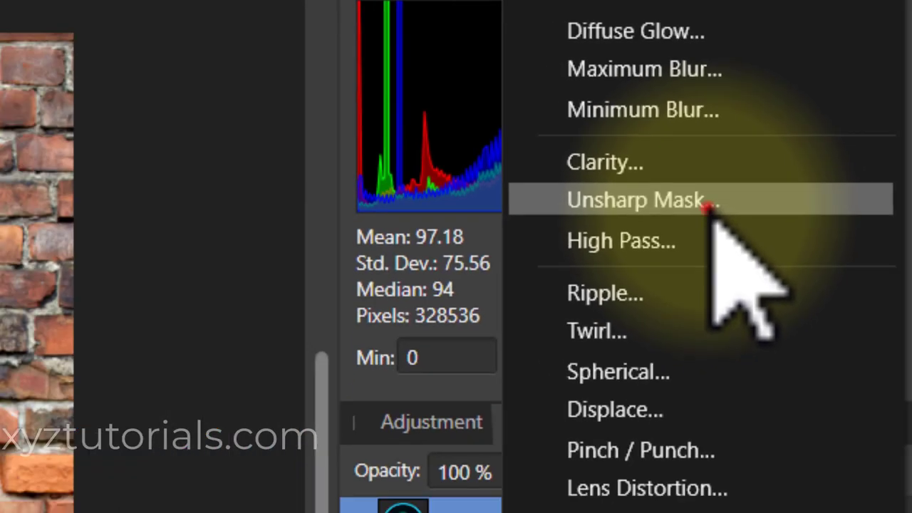
click(661, 264)
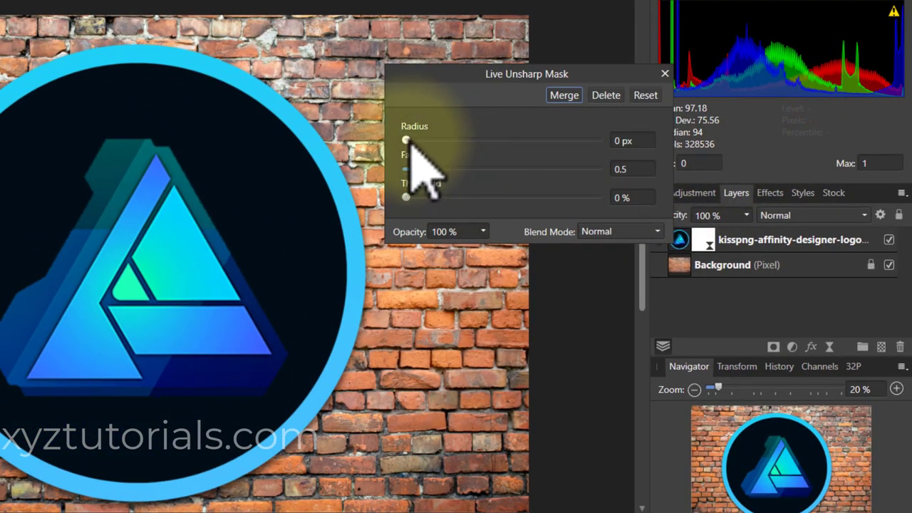
drag(406, 141, 597, 141)
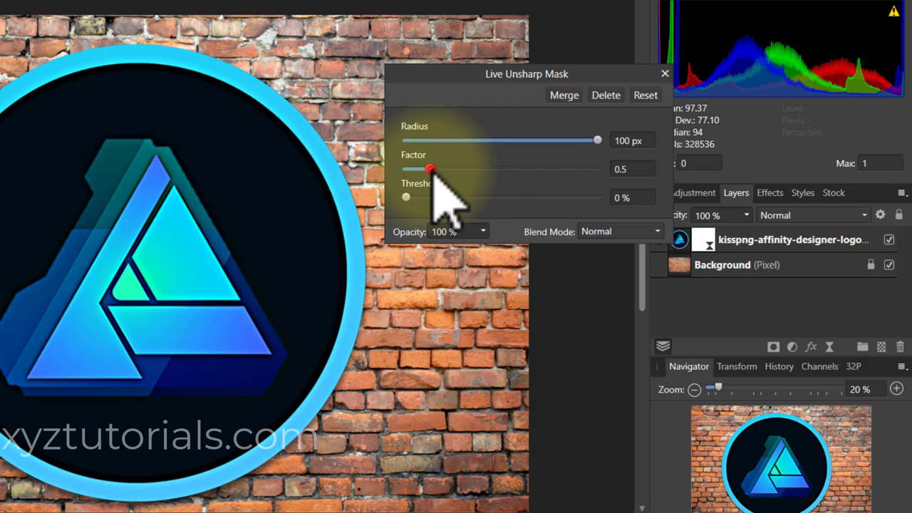
drag(429, 169, 613, 174)
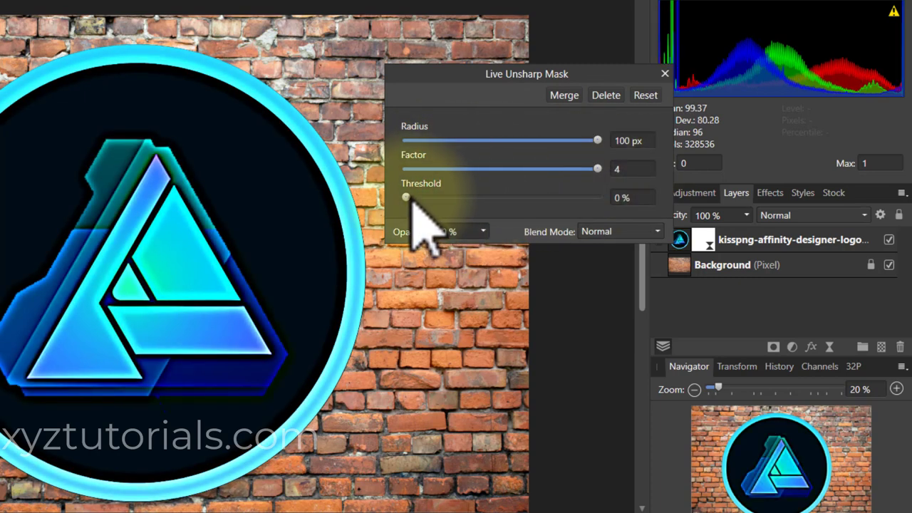
mouse_move(406, 197)
mouse_down()
mouse_move(527, 198)
mouse_move(406, 197)
mouse_up()
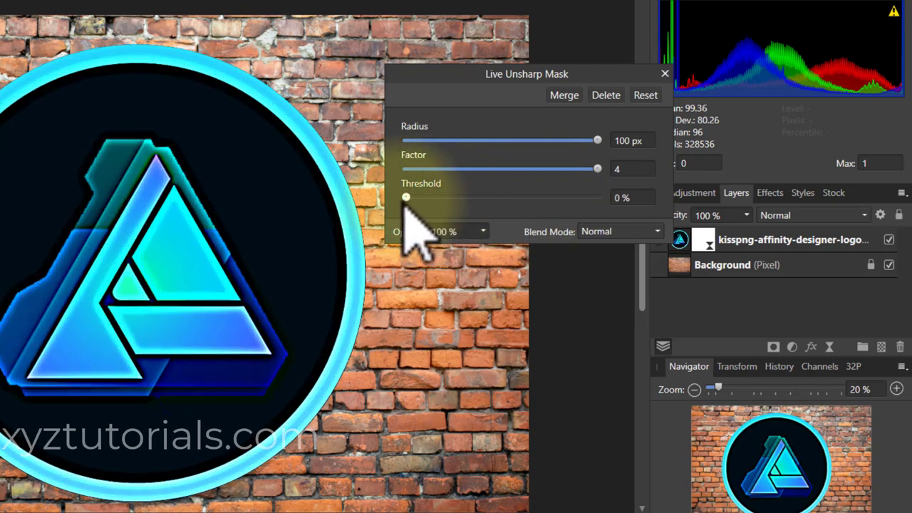
- Close the Unsharp Mask settings and duplicate the sharpened logo layer
click(665, 74)
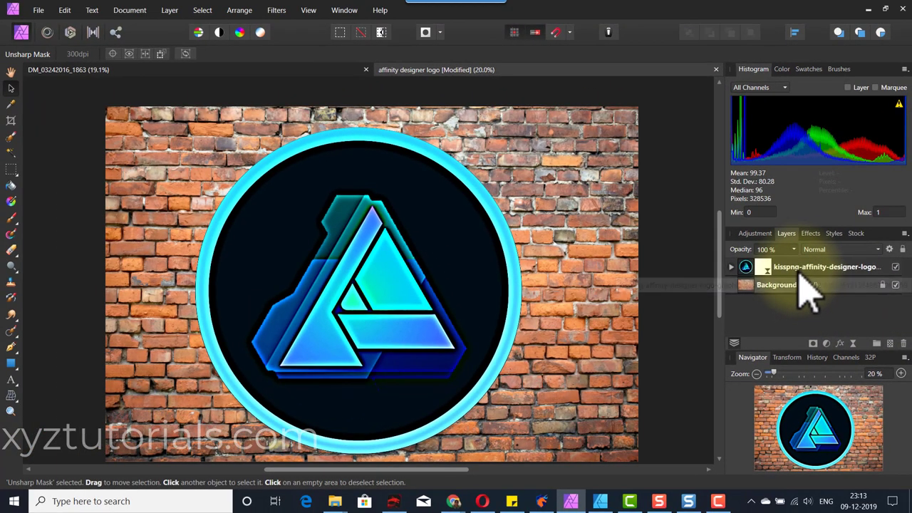
drag(798, 280, 797, 269)
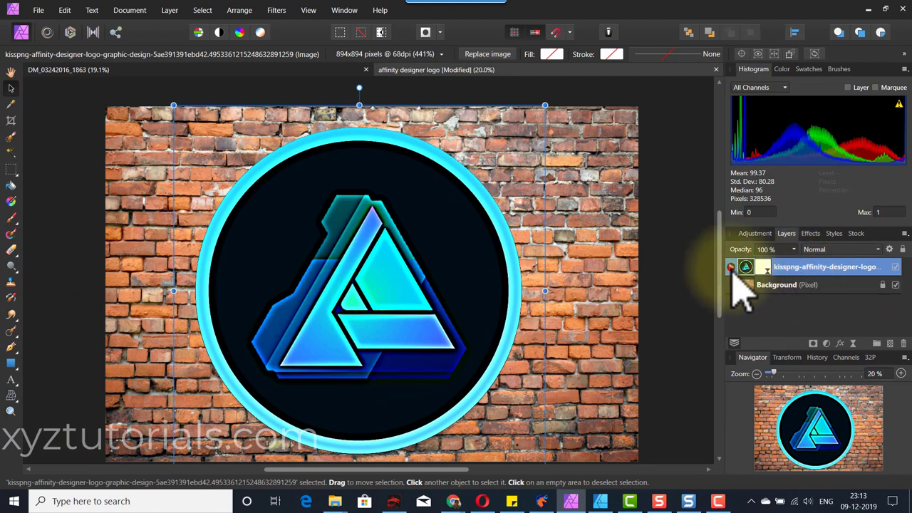
click(730, 266)
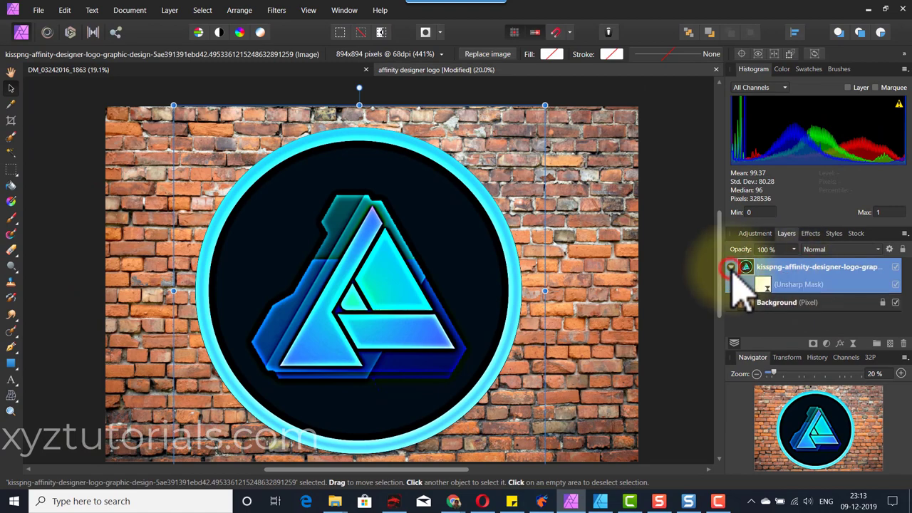
right_click(809, 283)
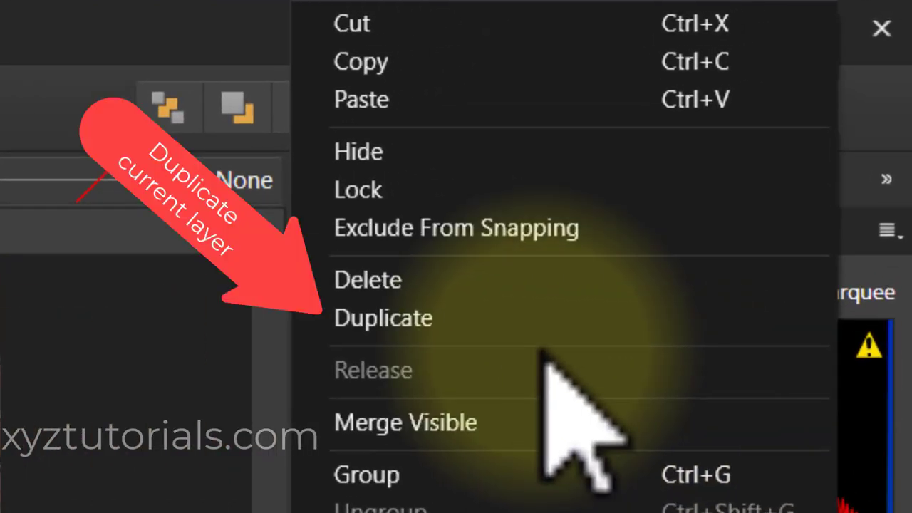
click(503, 319)
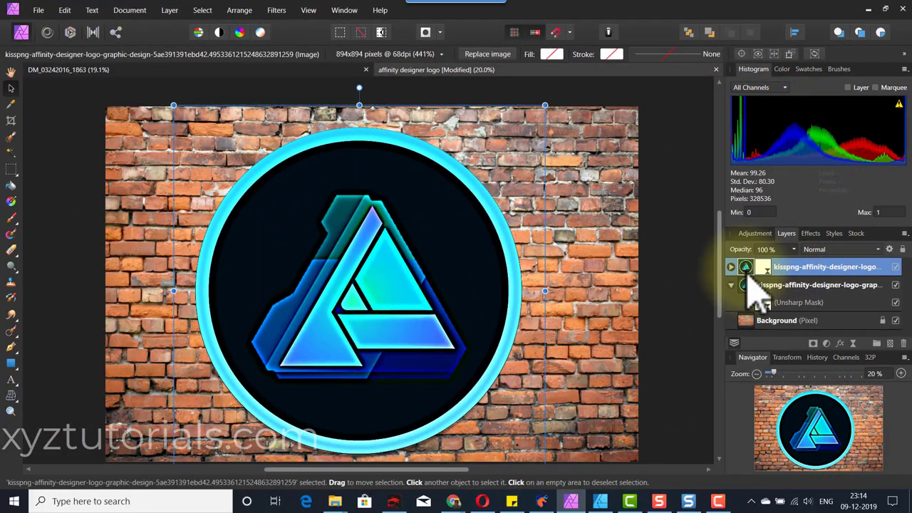
- Delete the Unsharp Mask from the top logo copy and hide that copy
click(730, 267)
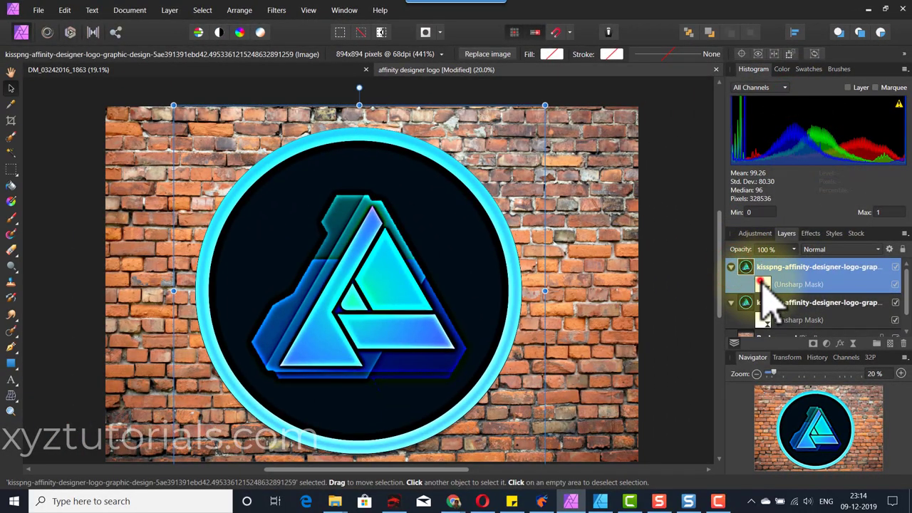
click(762, 285)
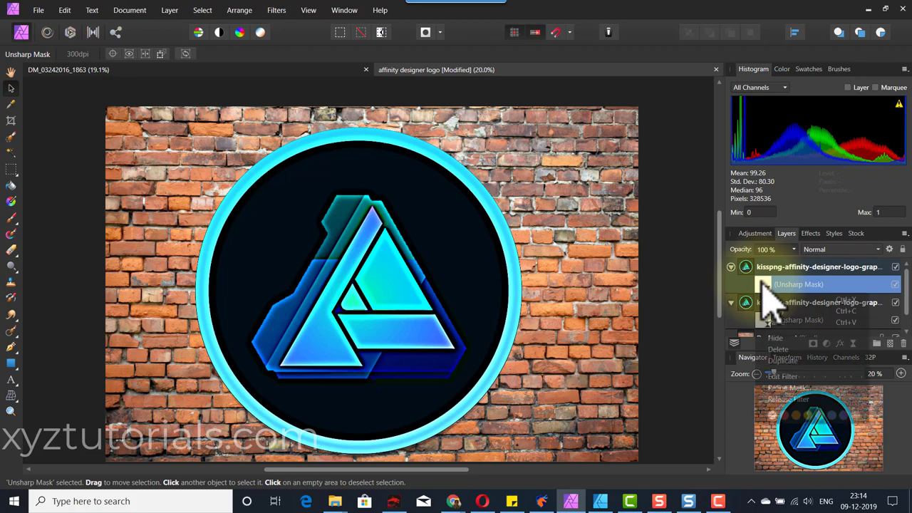
right_click(763, 286)
click(778, 349)
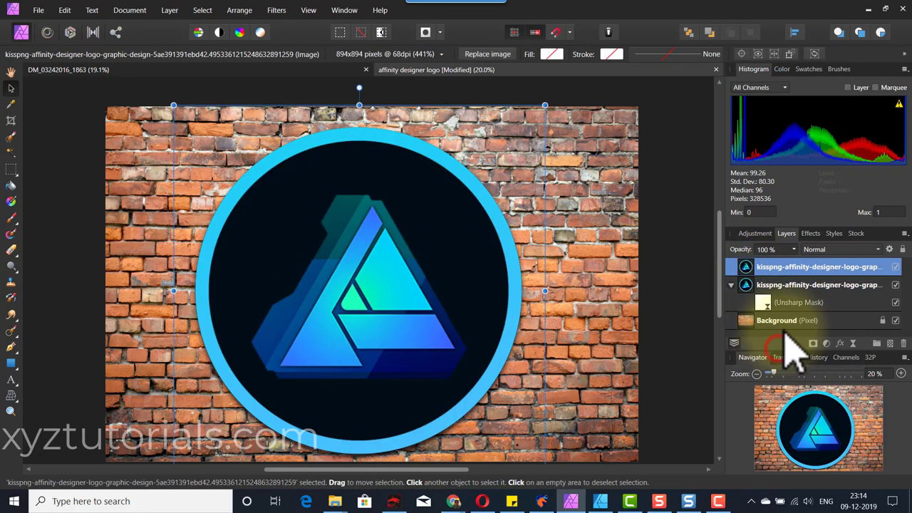
click(788, 286)
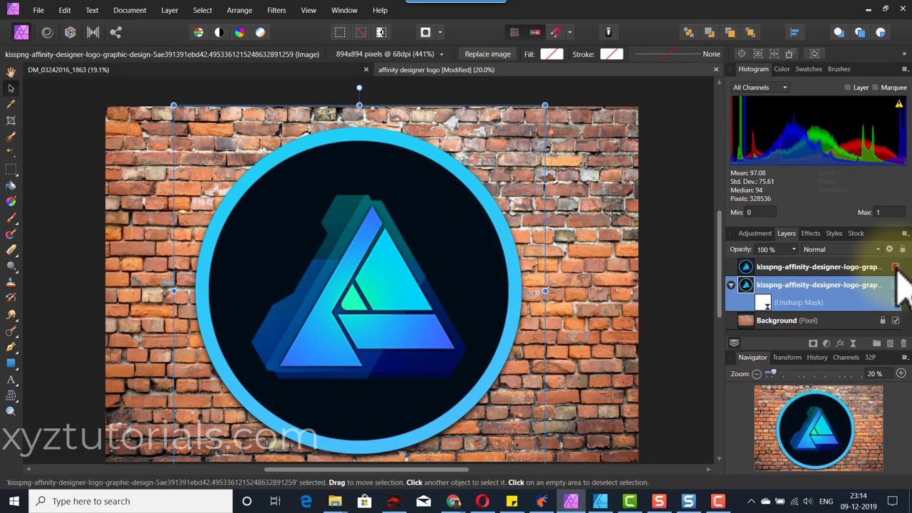
click(895, 268)
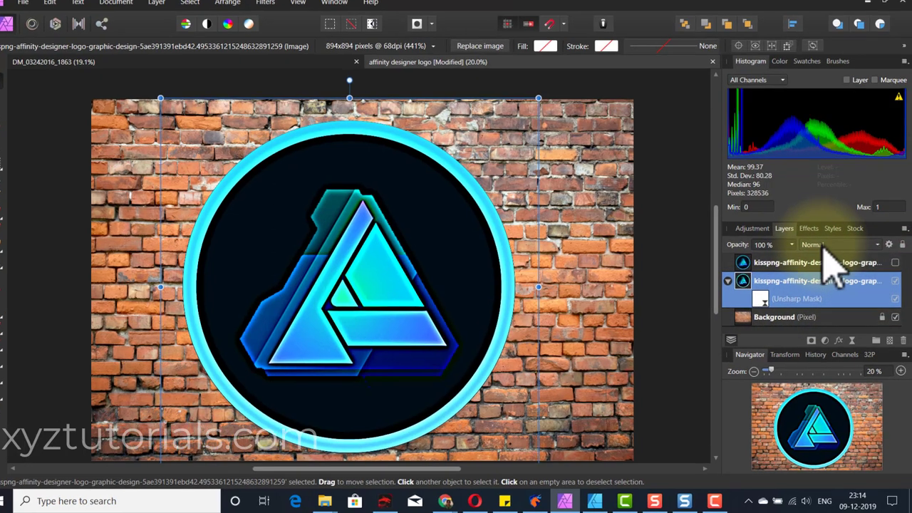
- Set both the logo layer and its Unsharp Mask filter to Overlay blending
click(828, 250)
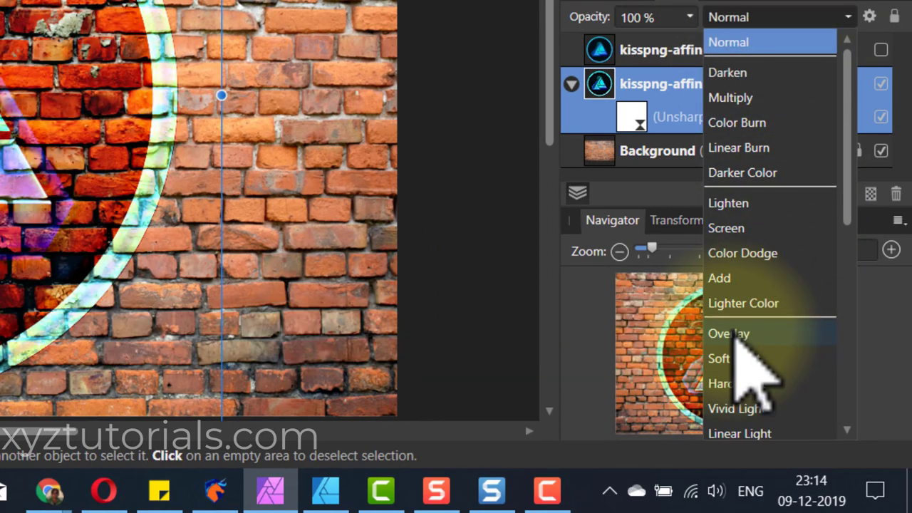
click(734, 332)
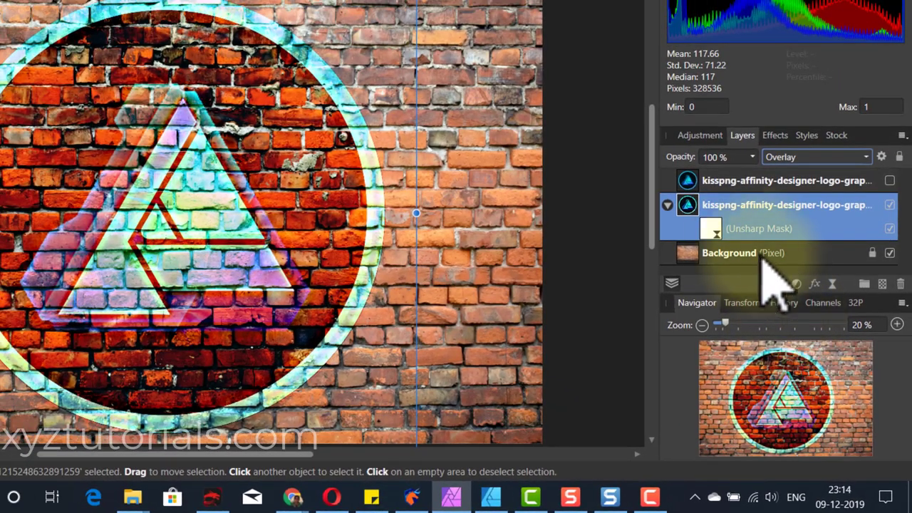
click(713, 232)
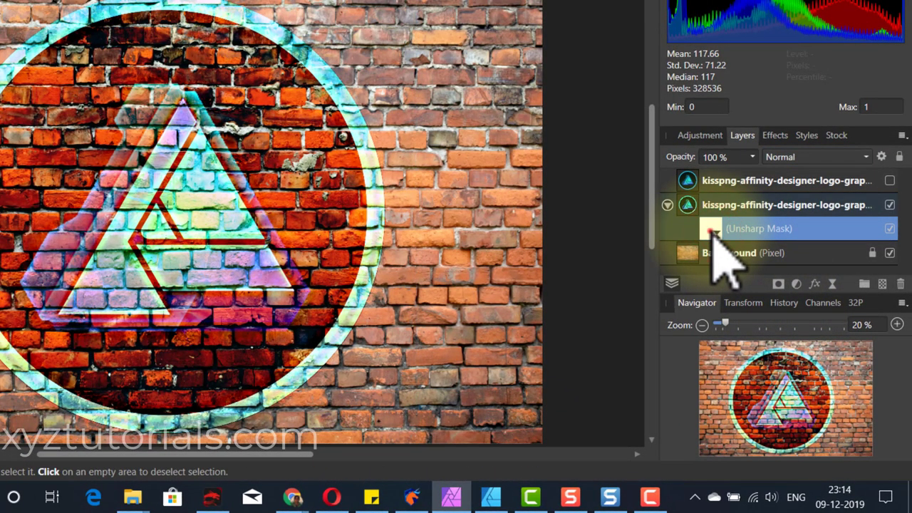
double_click(712, 232)
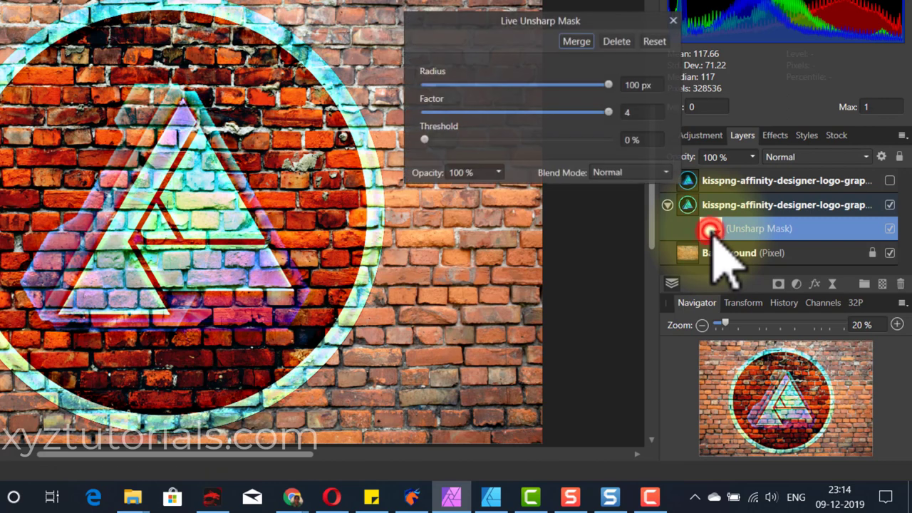
click(624, 177)
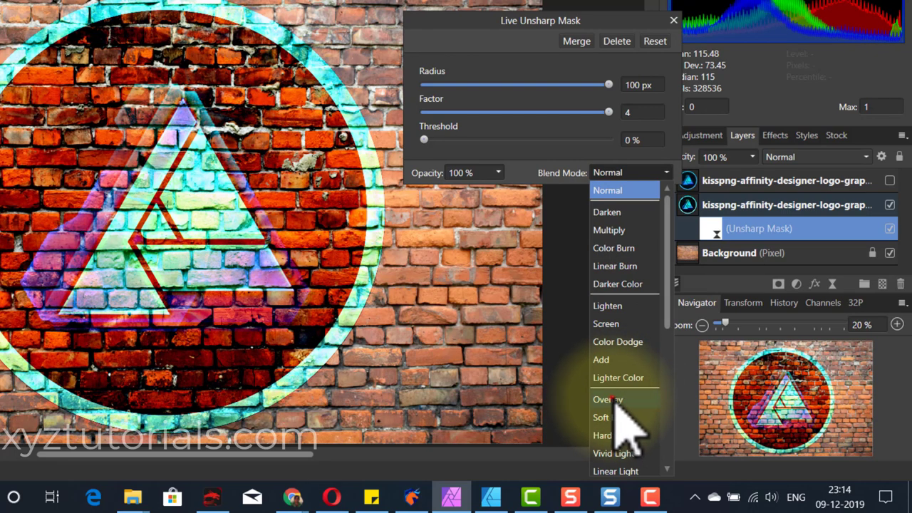
click(613, 399)
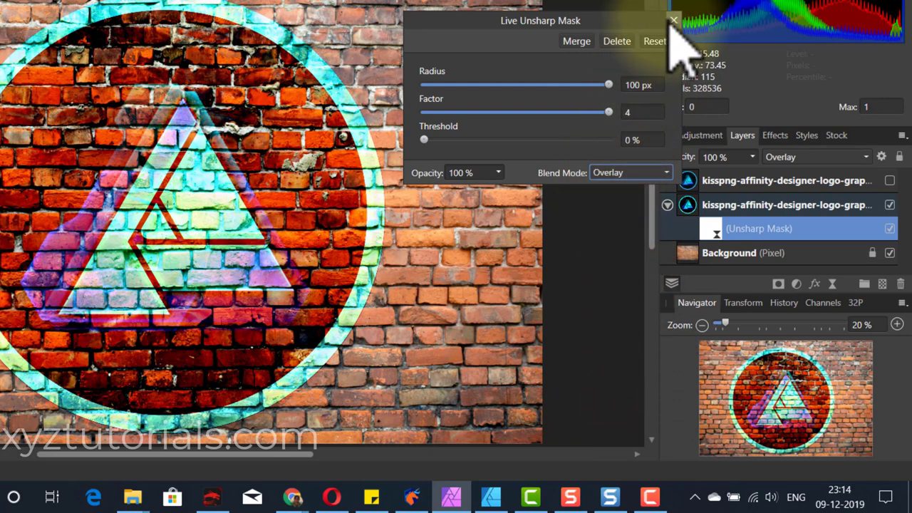
click(670, 19)
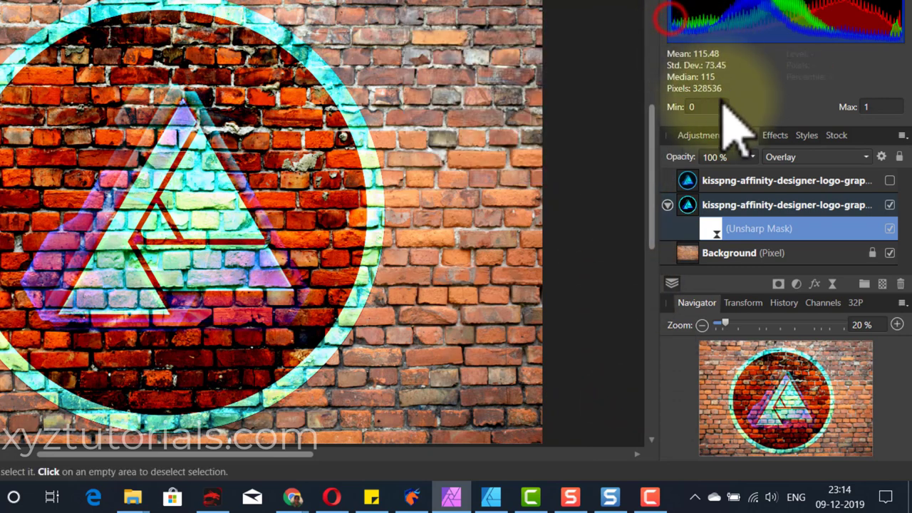
- Make the duplicate logo layer visible and set its blend mode to Color
click(726, 184)
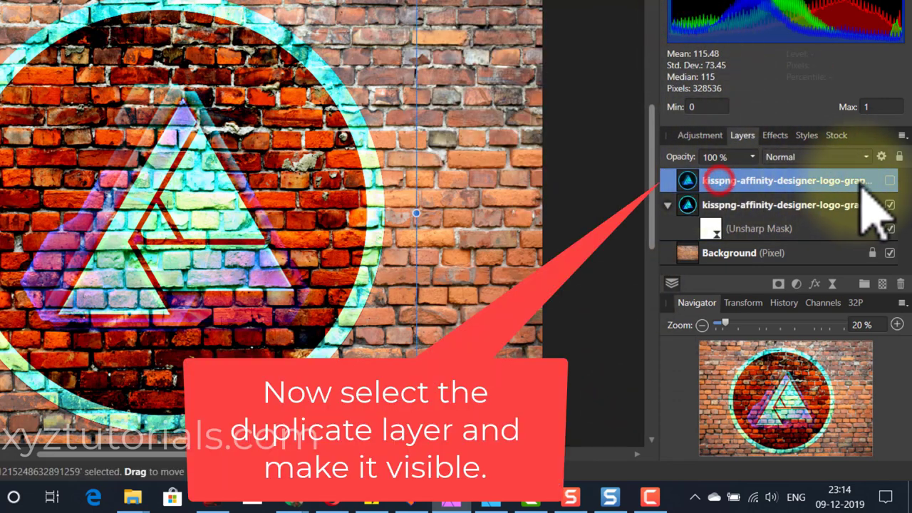
click(890, 181)
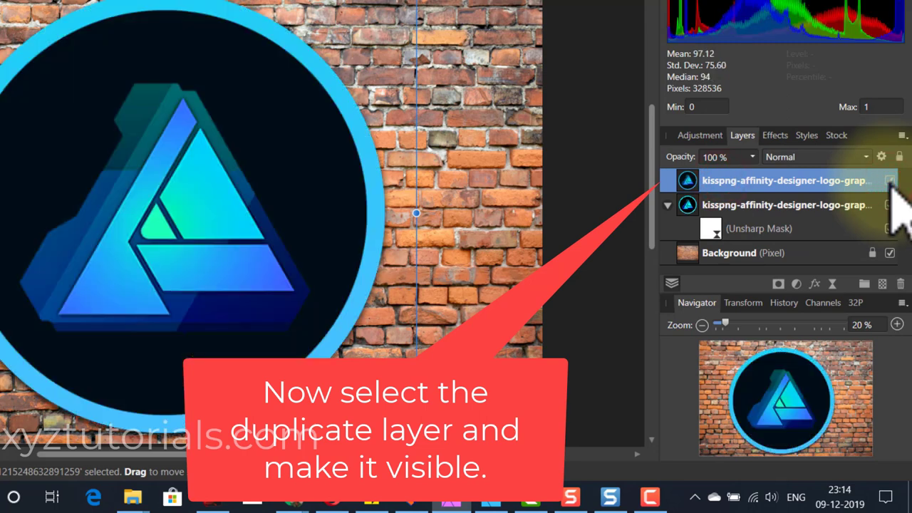
click(830, 157)
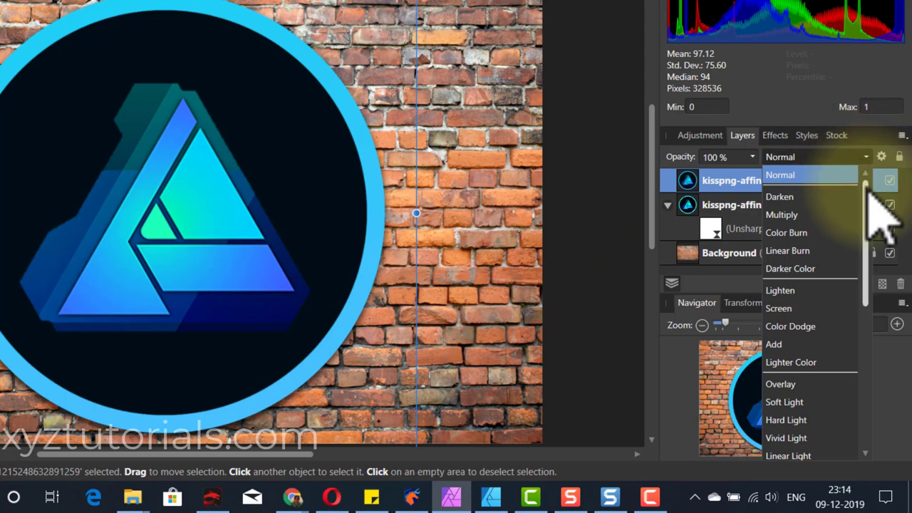
drag(864, 186, 869, 239)
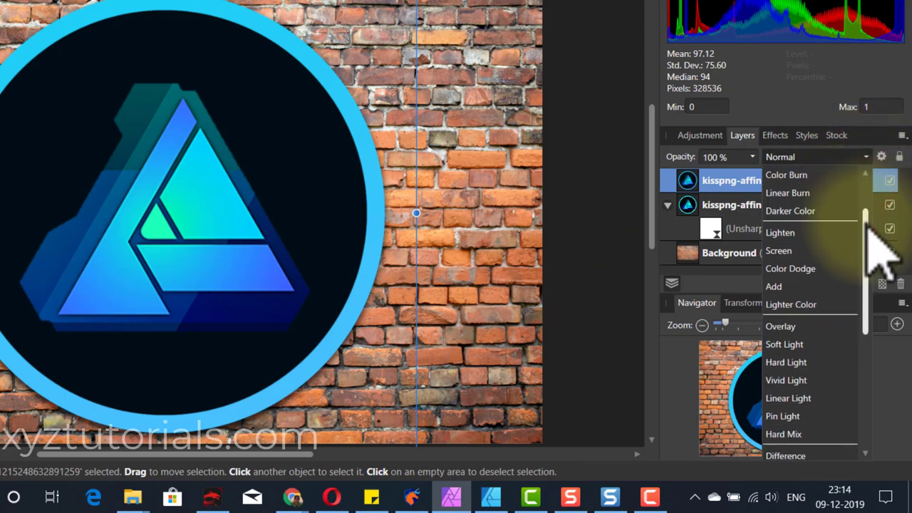
drag(871, 239, 873, 296)
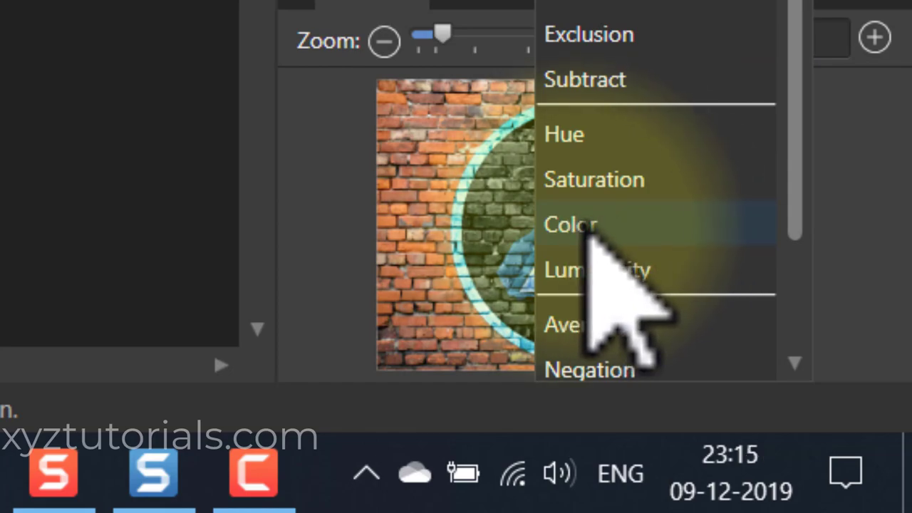
click(586, 229)
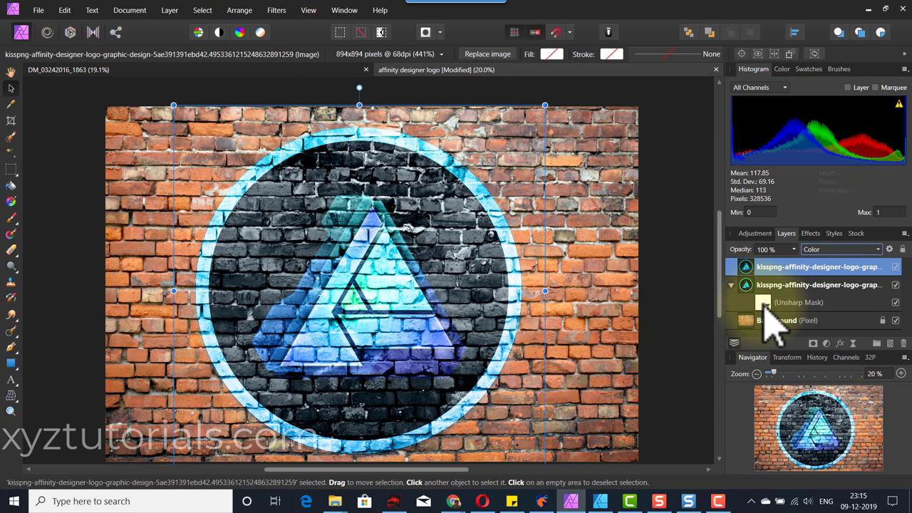
- Raise the logo's live Unsharp Mask Threshold from 0% to 9%
click(677, 304)
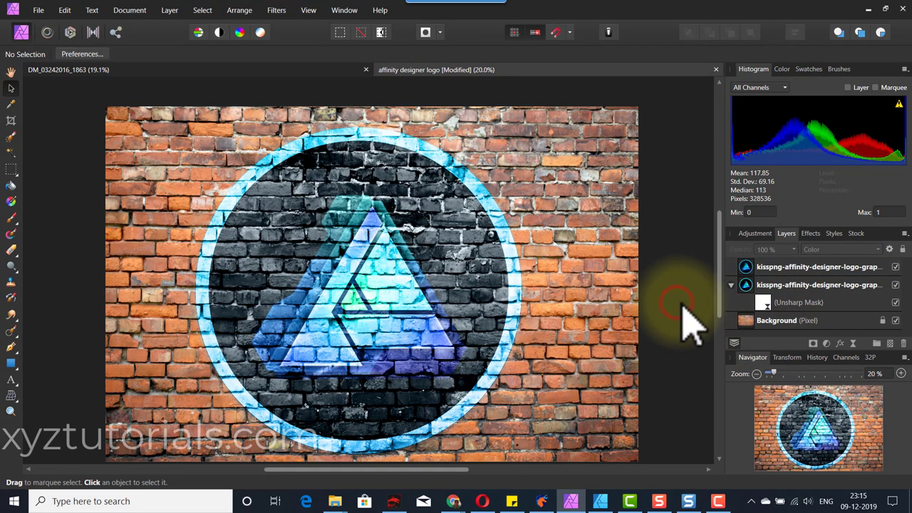
key(ctrl+plus)
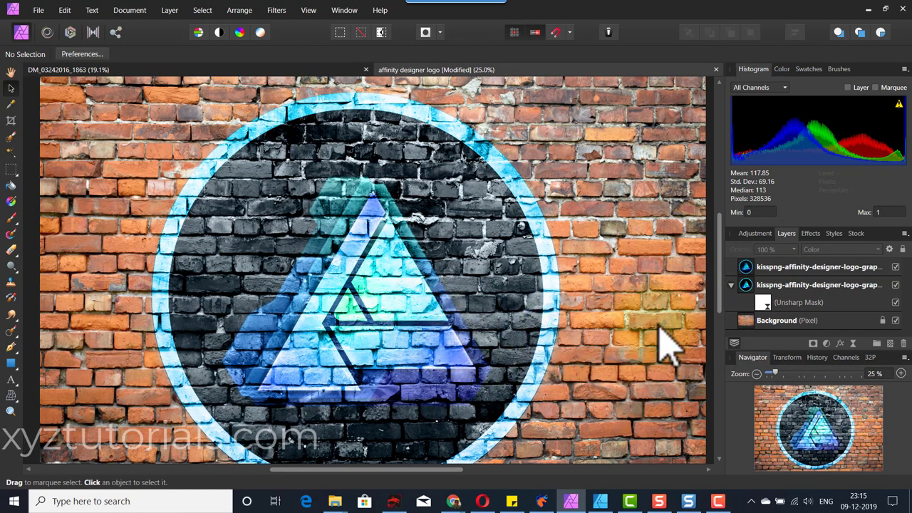
click(762, 303)
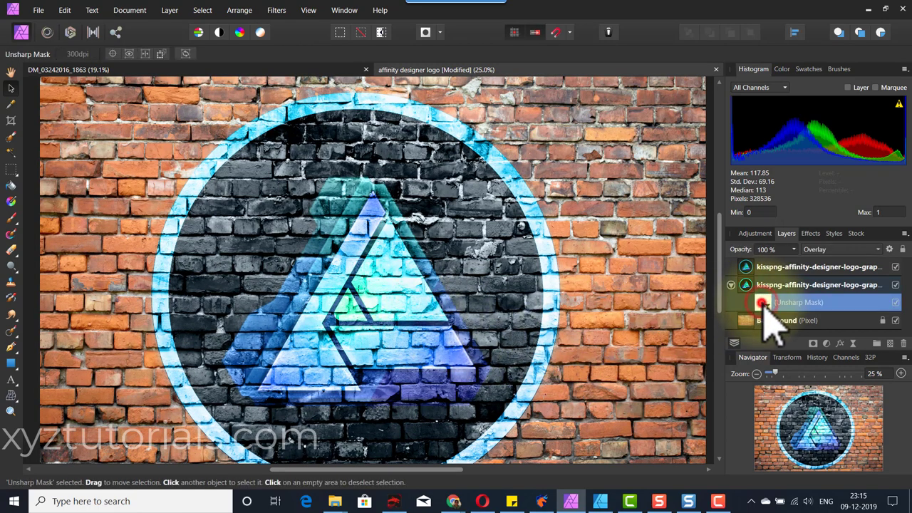
double_click(762, 303)
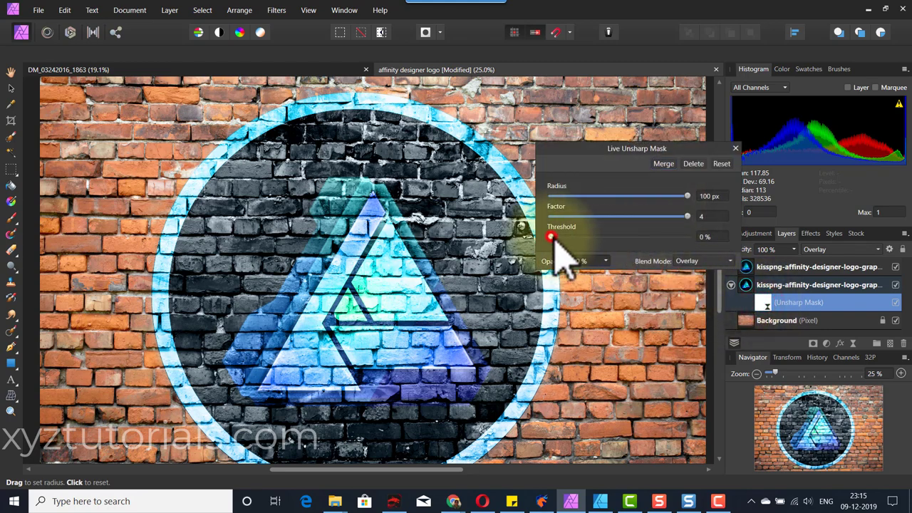
mouse_move(551, 237)
mouse_down()
mouse_move(650, 245)
mouse_move(701, 238)
mouse_move(567, 241)
mouse_up()
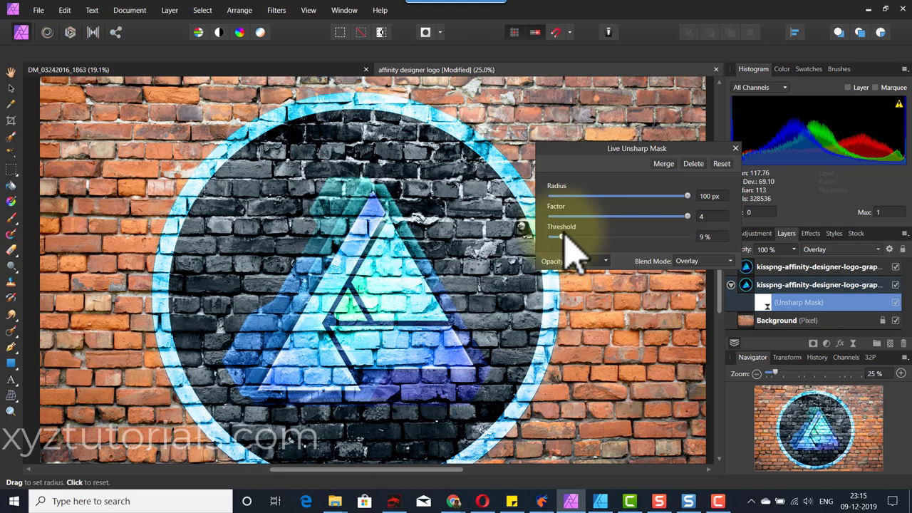
click(736, 149)
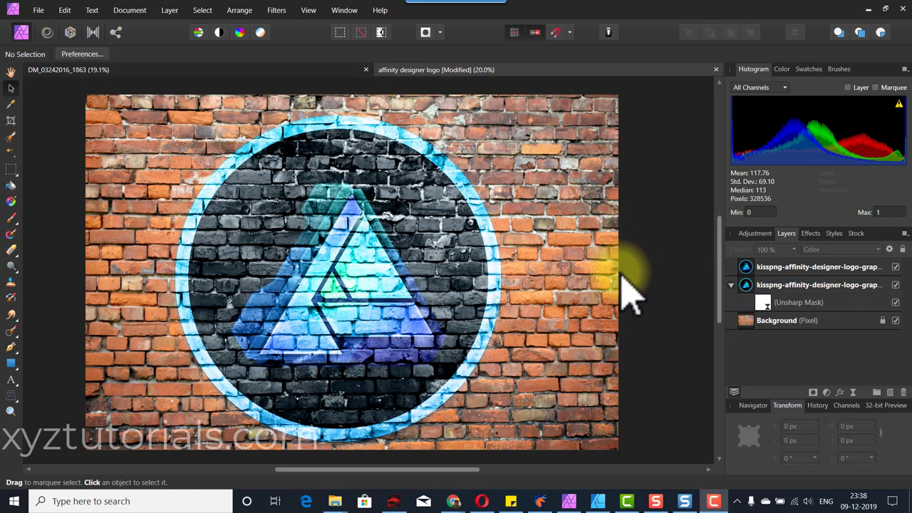
- Merge visible layers with Ctrl+Shift+Alt+E, then hide the original logo and Background layers
click(796, 271)
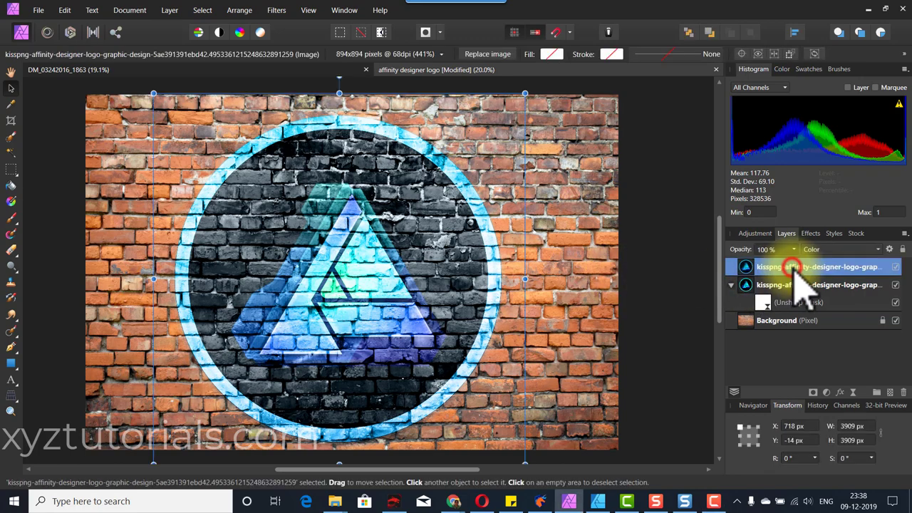
right_click(796, 272)
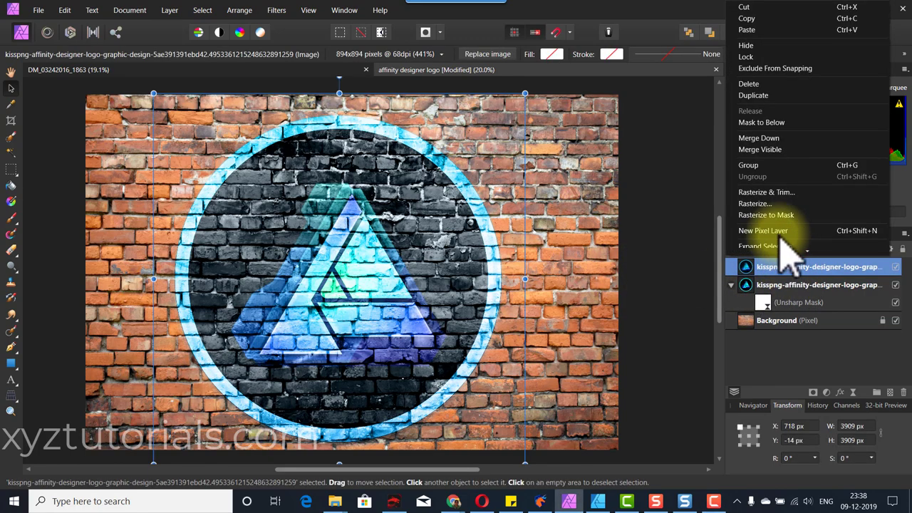
key(Escape)
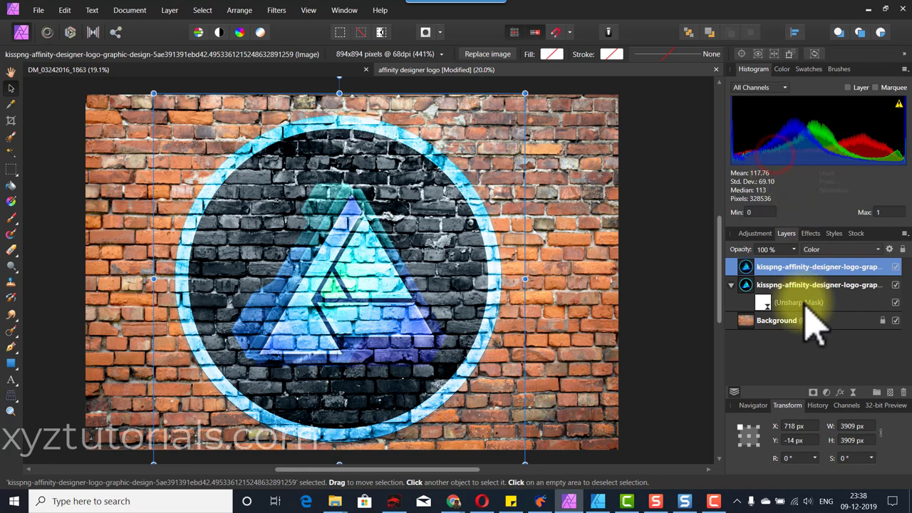
key(ctrl+shift+alt+e)
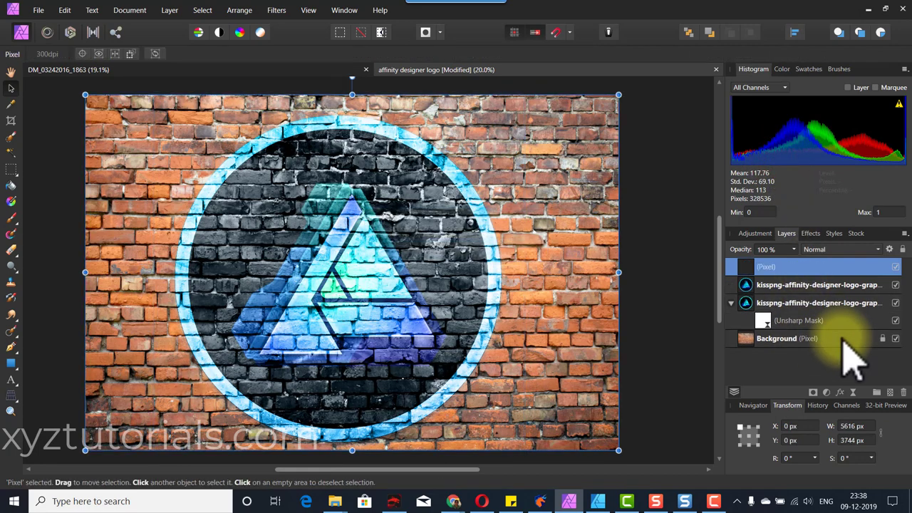
mouse_move(794, 295)
mouse_down()
mouse_move(887, 303)
mouse_move(895, 285)
mouse_up()
click(895, 303)
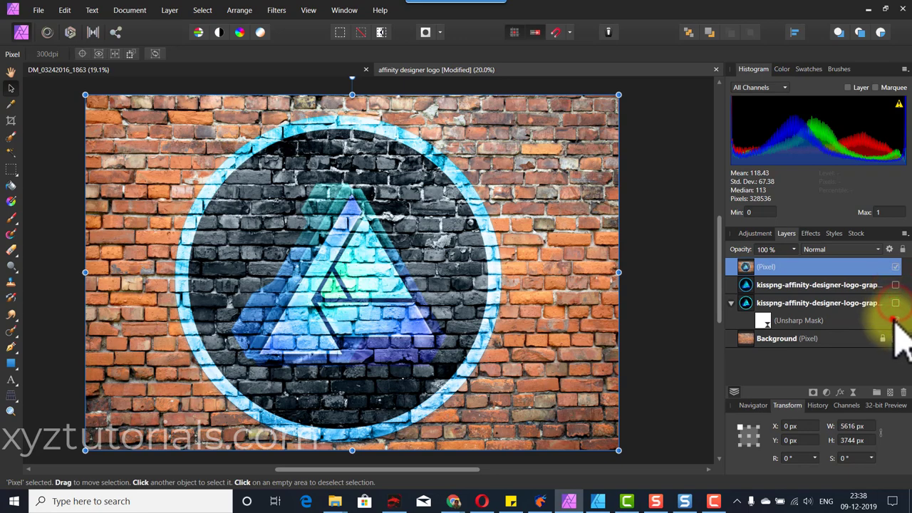
click(896, 338)
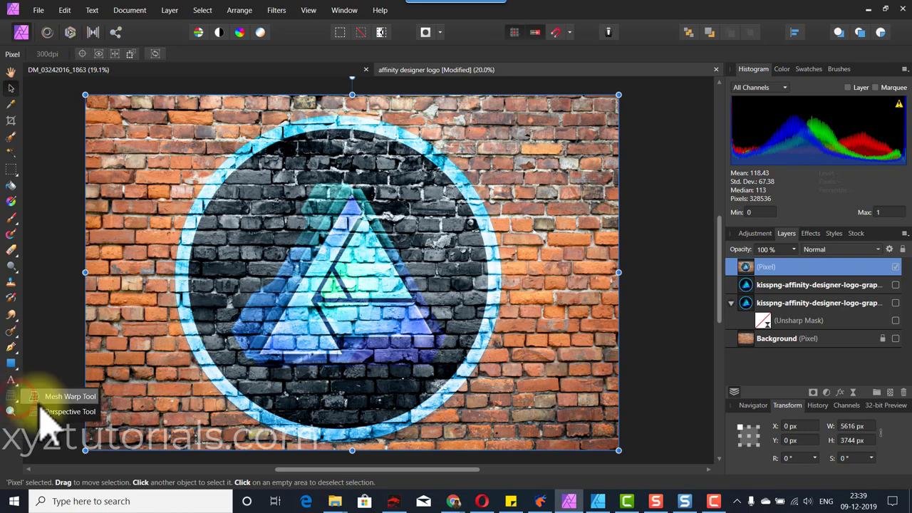
- Pull the merged wall's right-hand corners inward with the Perspective Tool so it recedes
click(45, 411)
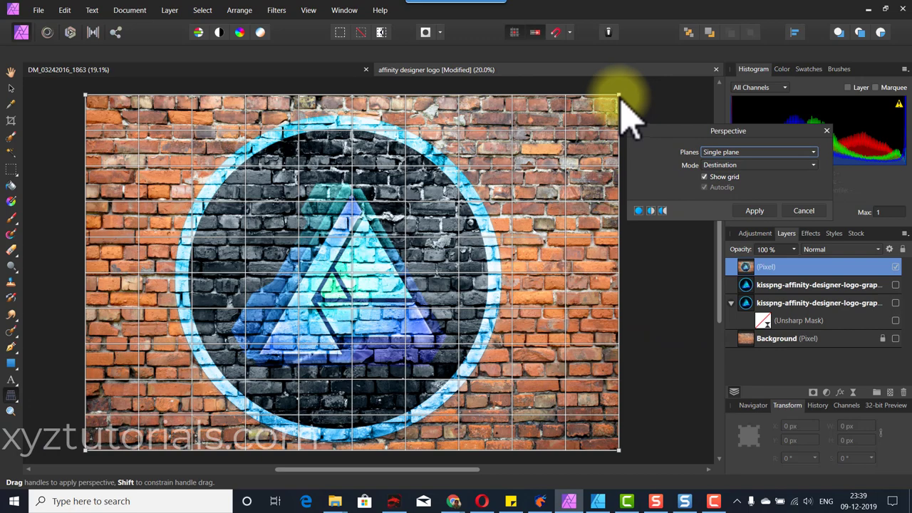
mouse_move(618, 96)
mouse_down()
mouse_move(482, 184)
mouse_move(469, 176)
mouse_up()
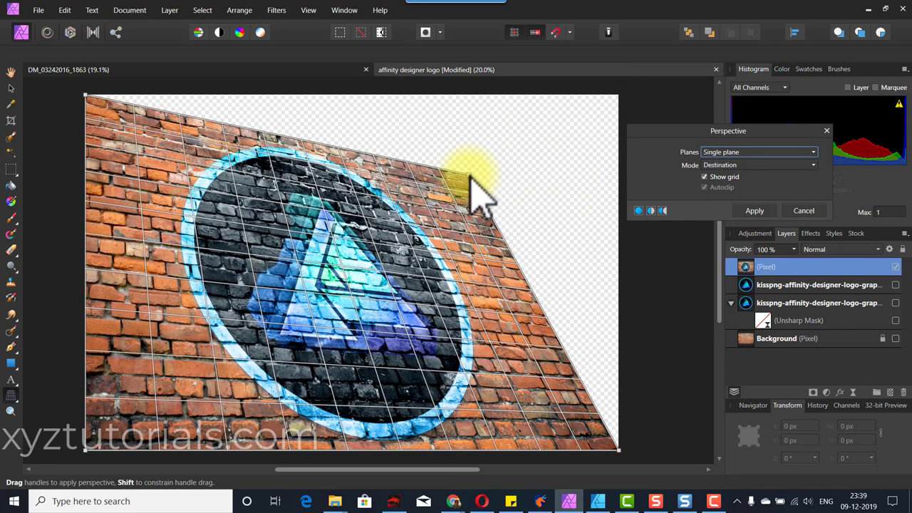
mouse_move(470, 178)
mouse_down()
mouse_move(484, 181)
mouse_move(499, 162)
mouse_up()
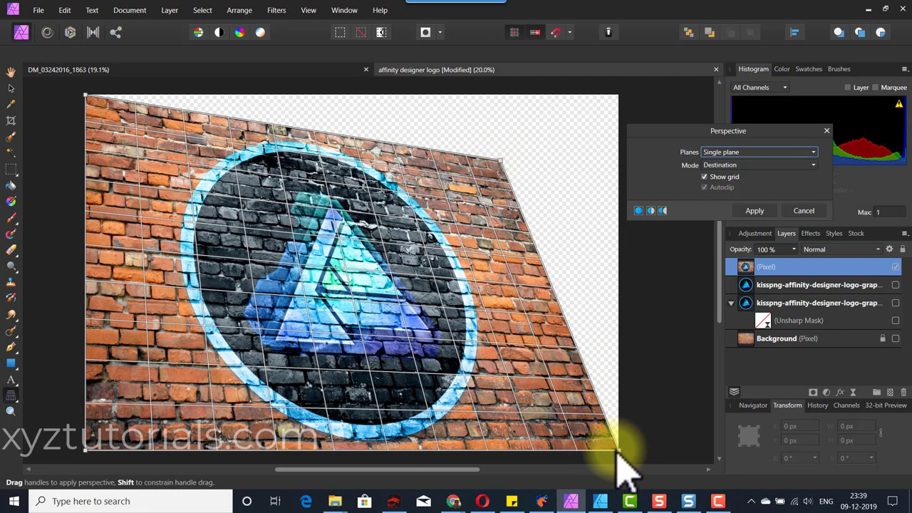
mouse_move(618, 450)
mouse_down()
mouse_move(497, 427)
mouse_move(513, 419)
mouse_move(504, 416)
mouse_up()
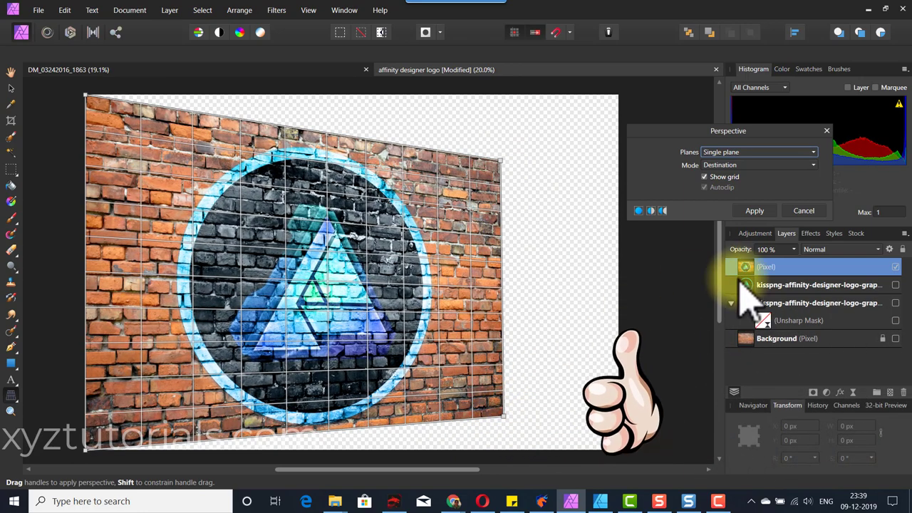
click(757, 211)
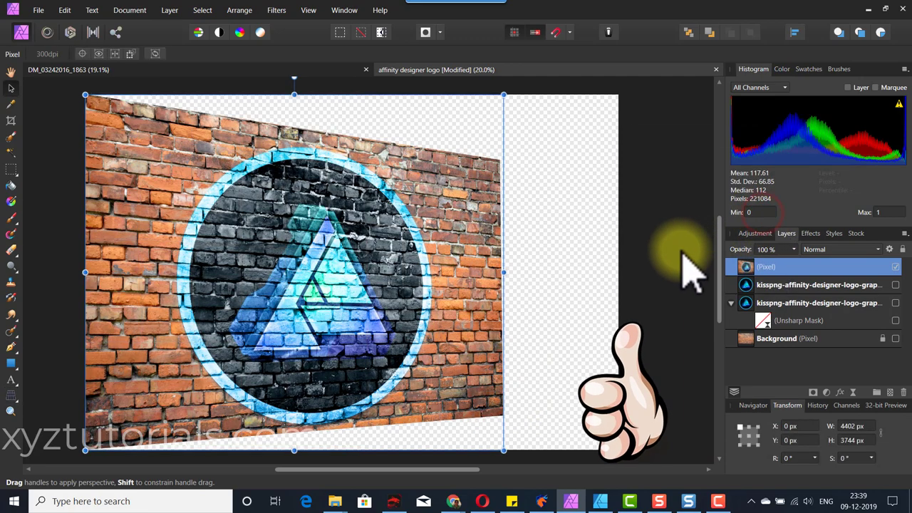
click(677, 247)
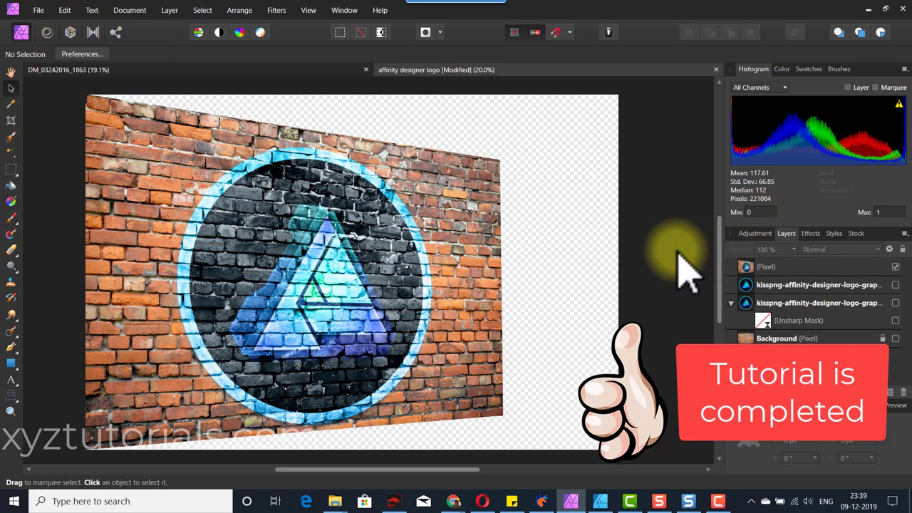
key(ctrl+plus)
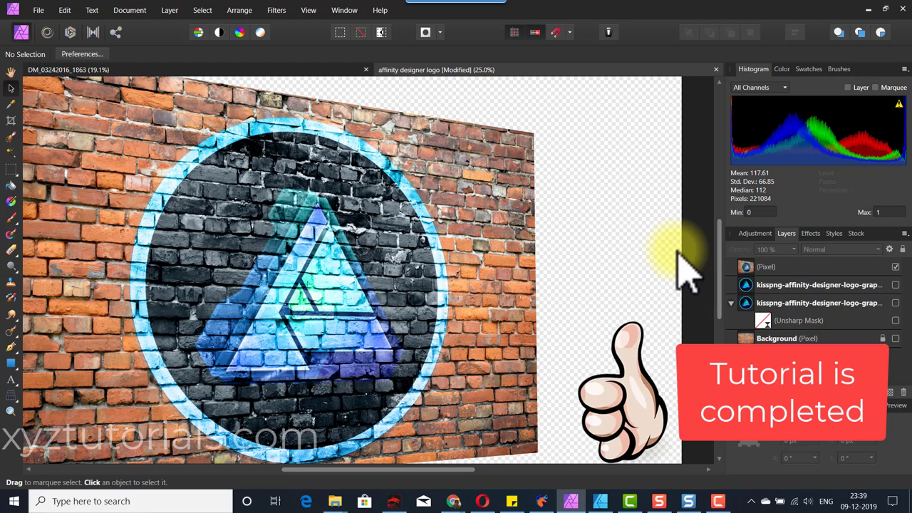
drag(473, 321, 522, 313)
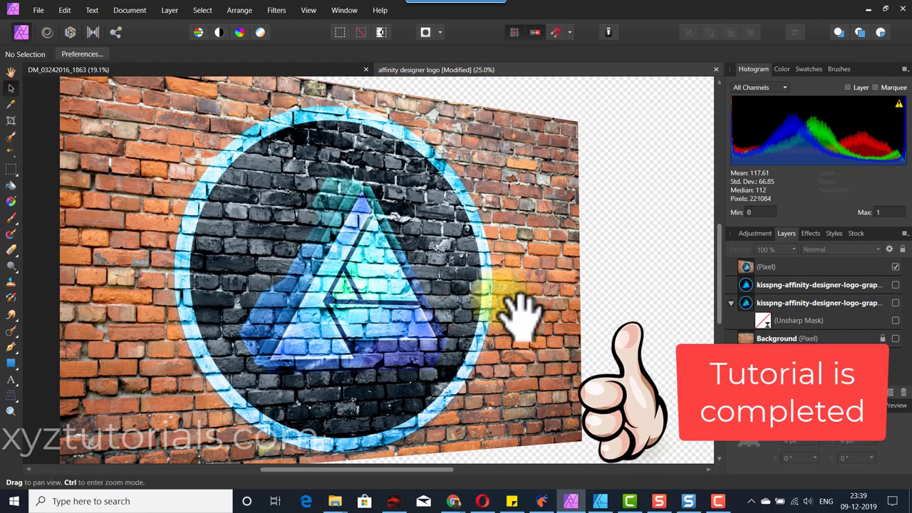